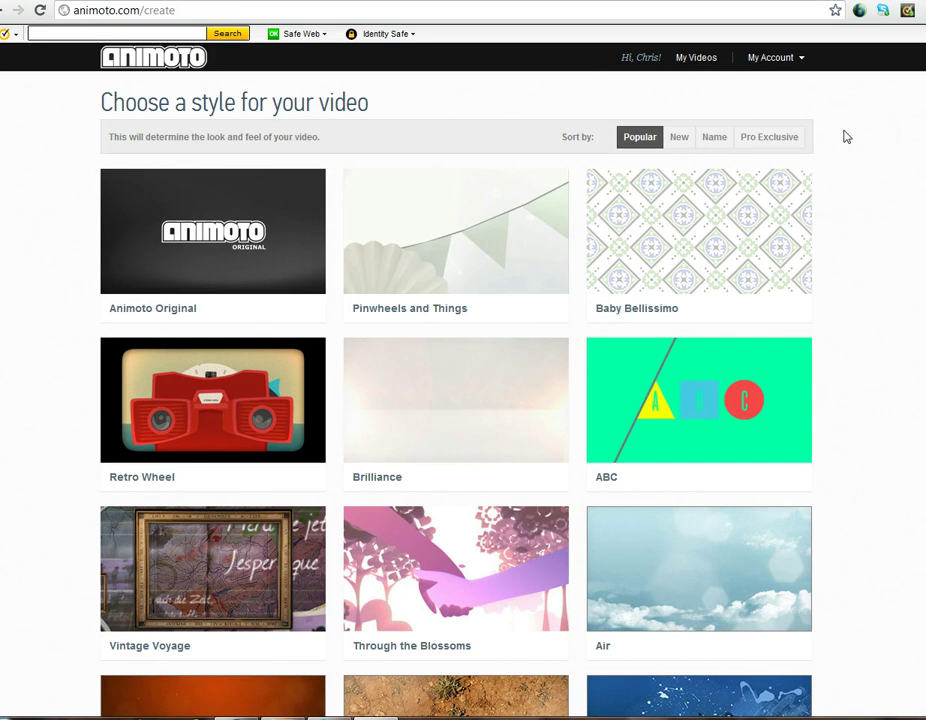
Scroll through the style thumbnails until Water, Simplicity and the Pro-only styles appear
scroll(843, 159, "down", 1)
scroll(843, 159, "up", 1)
scroll(849, 147, "down", 1)
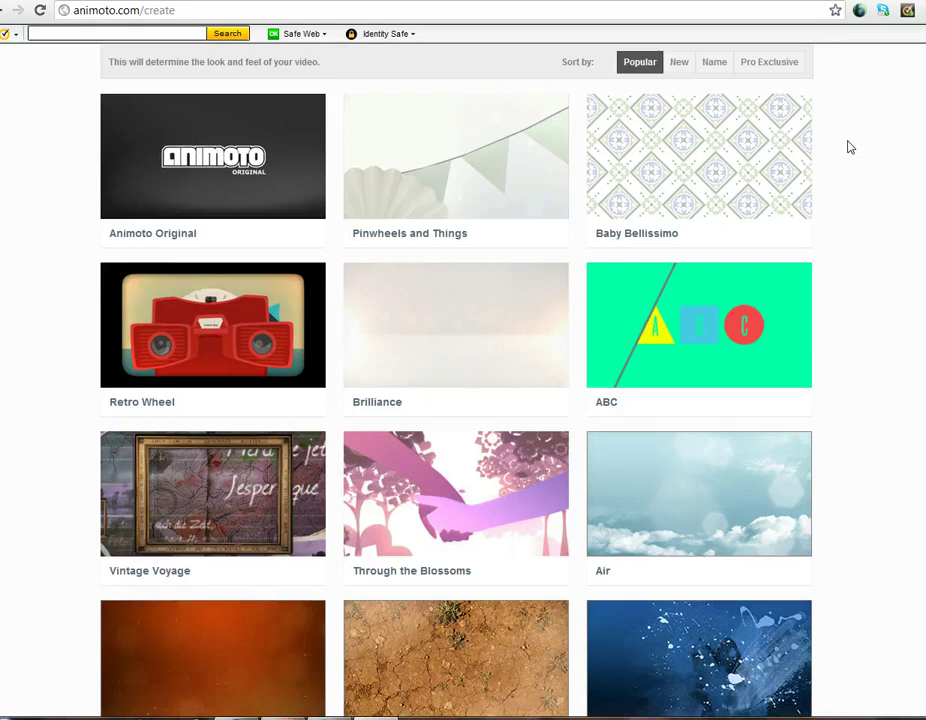
scroll(849, 147, "down", 1)
scroll(849, 147, "down", 1)
scroll(849, 147, "up", 2)
scroll(849, 147, "down", 1)
scroll(849, 147, "down", 1)
scroll(849, 147, "up", 1)
scroll(849, 147, "down", 2)
scroll(849, 147, "down", 2)
scroll(849, 147, "down", 1)
scroll(849, 147, "down", 1)
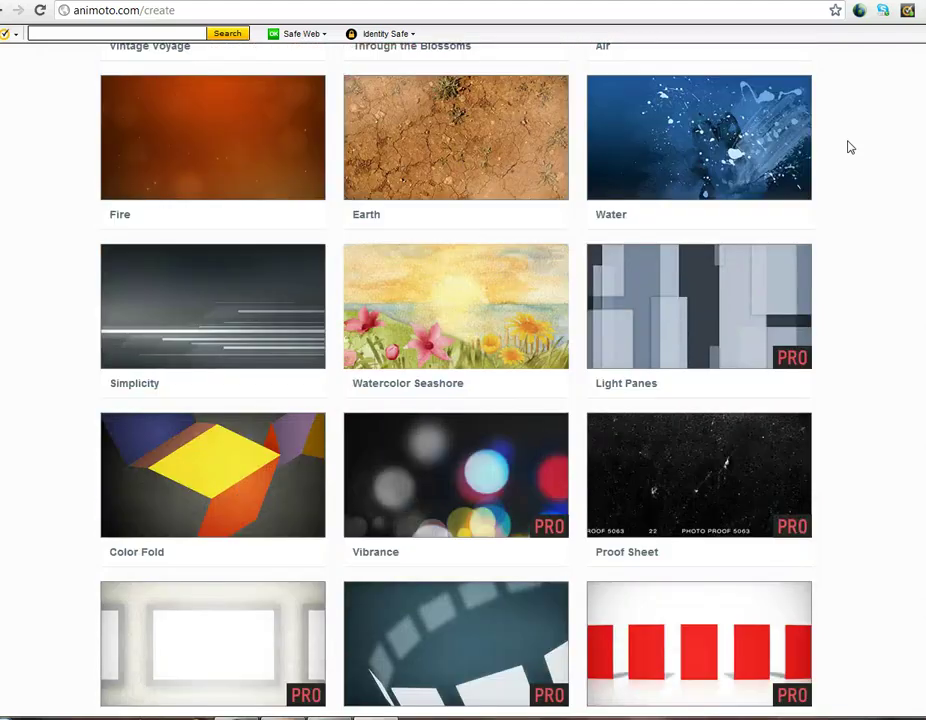
scroll(849, 147, "up", 1)
scroll(860, 182, "up", 1)
scroll(860, 182, "up", 1)
scroll(858, 135, "up", 2)
scroll(858, 139, "up", 2)
scroll(859, 139, "down", 1)
scroll(859, 139, "down", 1)
scroll(859, 140, "down", 3)
scroll(859, 140, "up", 4)
scroll(858, 140, "up", 1)
scroll(869, 131, "down", 2)
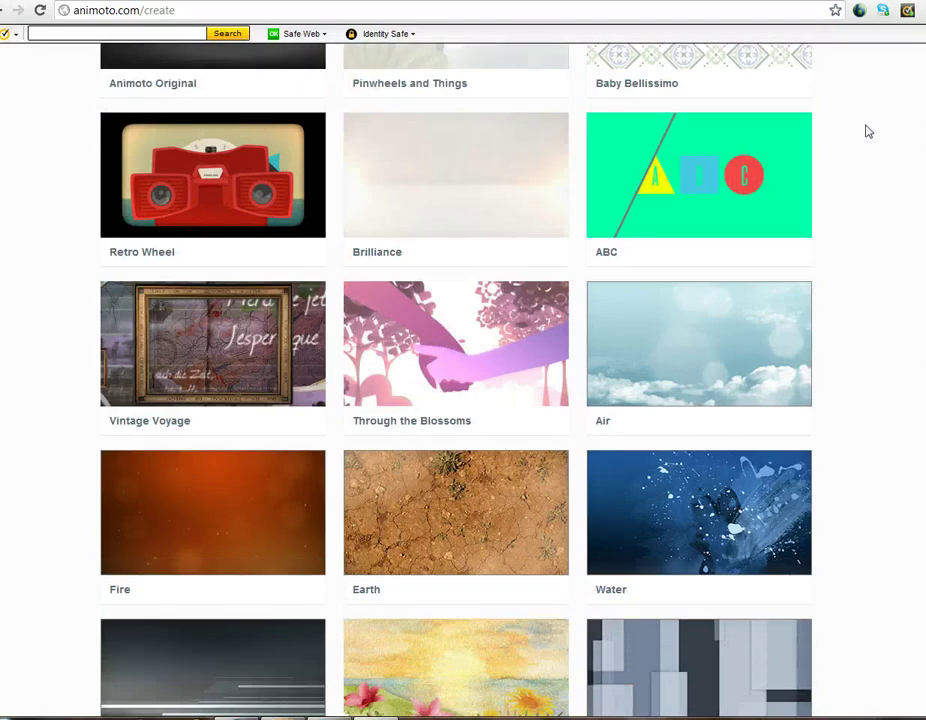
scroll(868, 200, "down", 1)
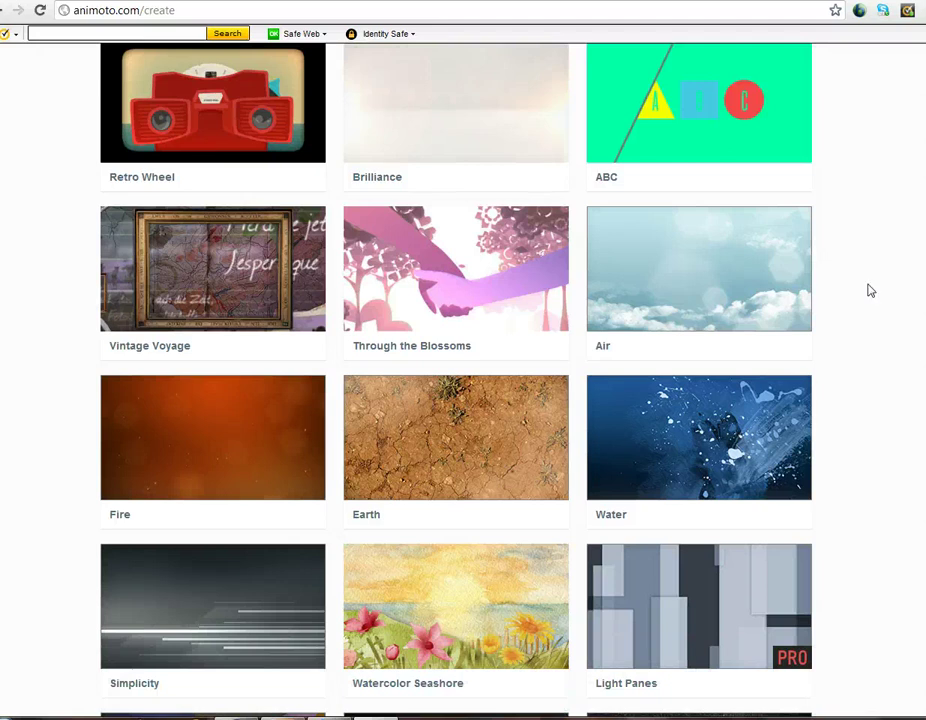
Preview the Water style and play its sample video, pausing it partway through
left_click(661, 519)
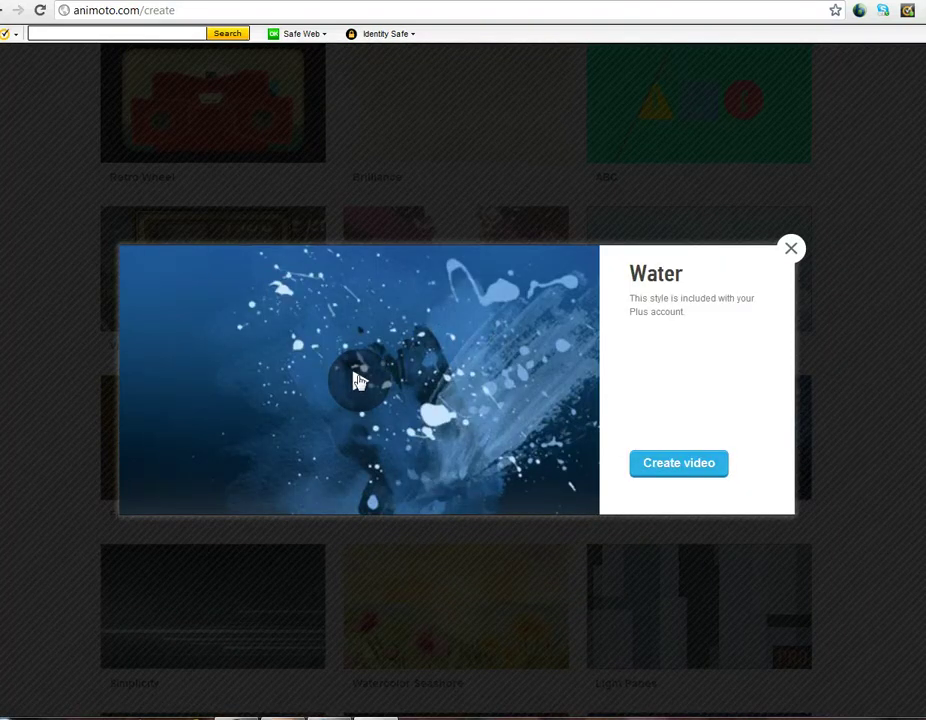
left_click(358, 380)
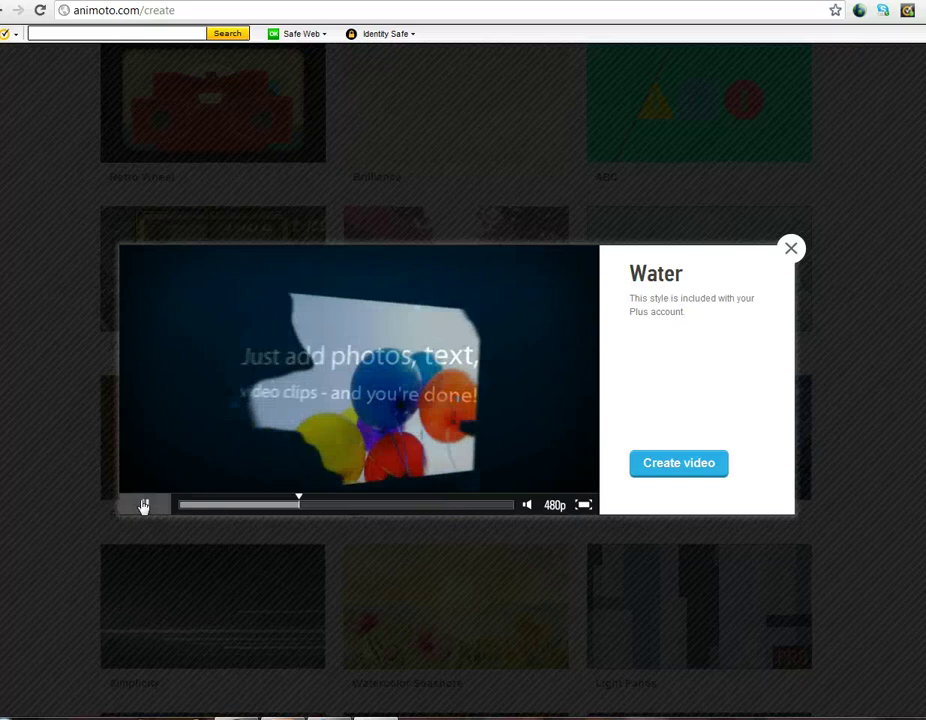
left_click(144, 505)
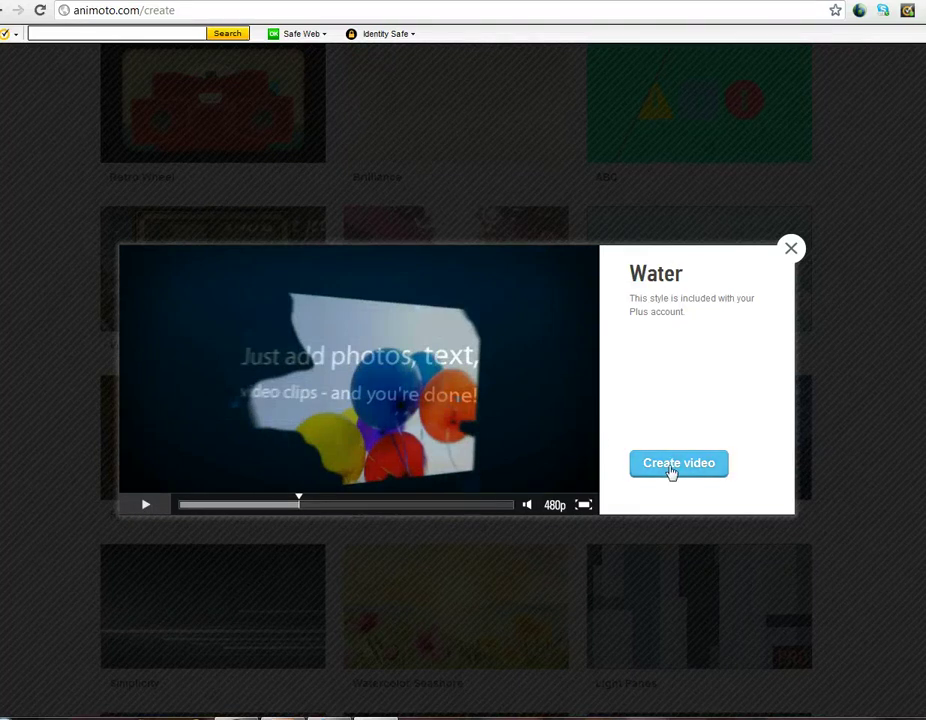
Create a new video from the Water style preview and let the editor load
left_click(670, 470)
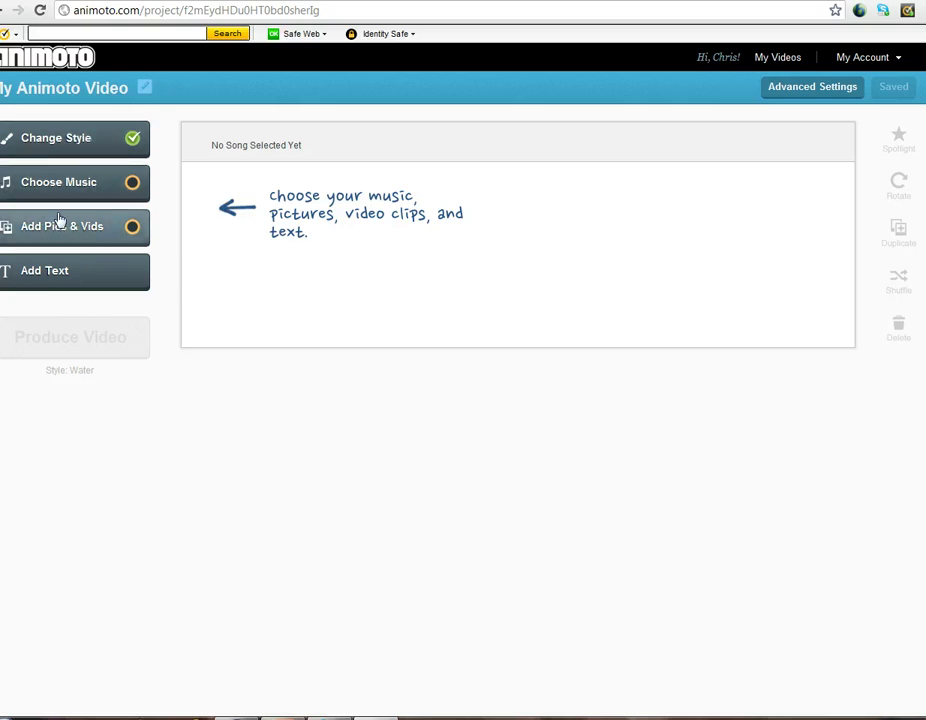
Add a text slide with header 'Promo Video' and body 'Easy to do', then save it
left_click(75, 276)
type("Promo Video")
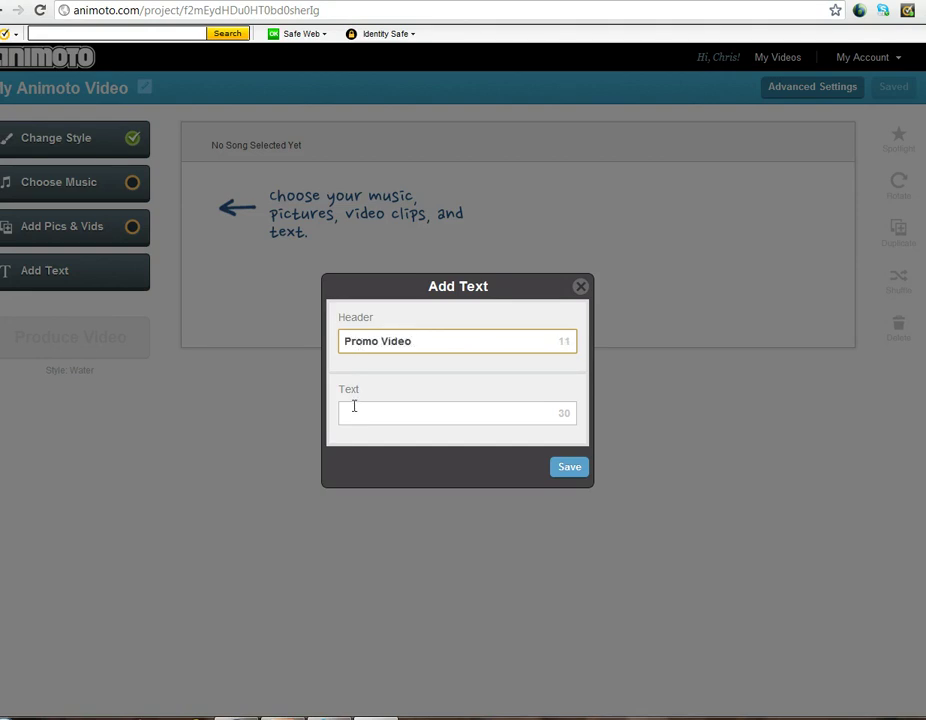
left_click(355, 412)
type("Easy tyo")
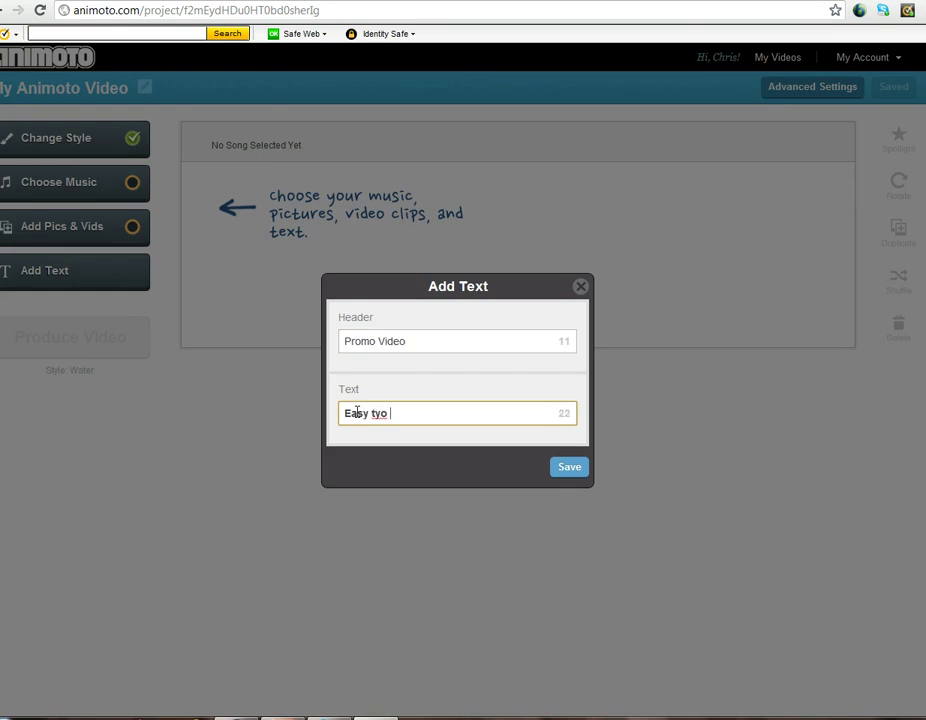
type("do")
key("BackSpace")
key("BackSpace")
key("BackSpace")
type("do")
left_click(569, 468)
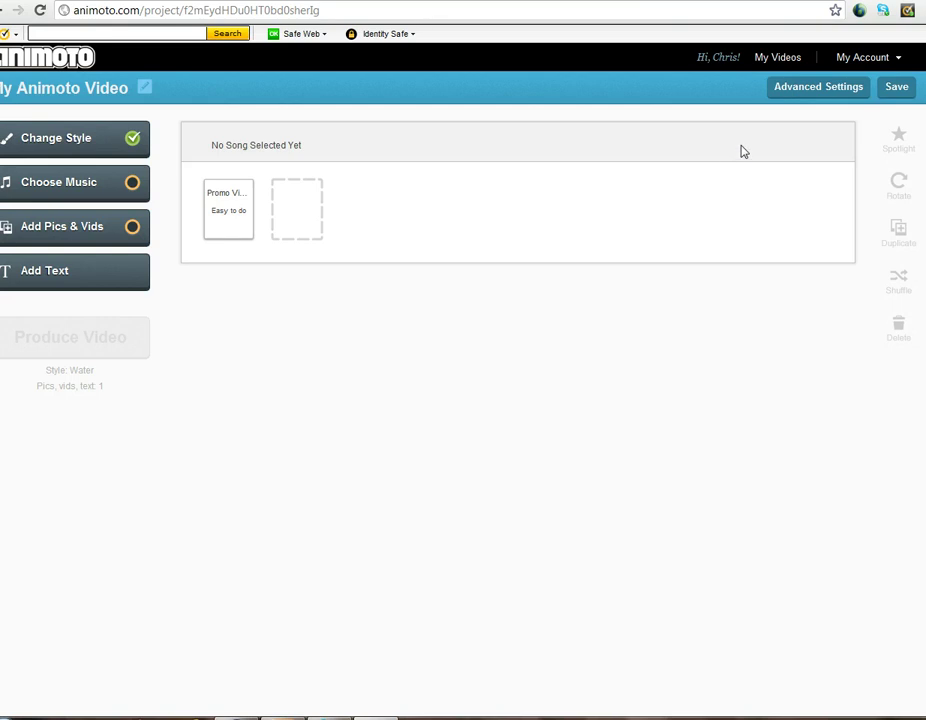
left_click(81, 186)
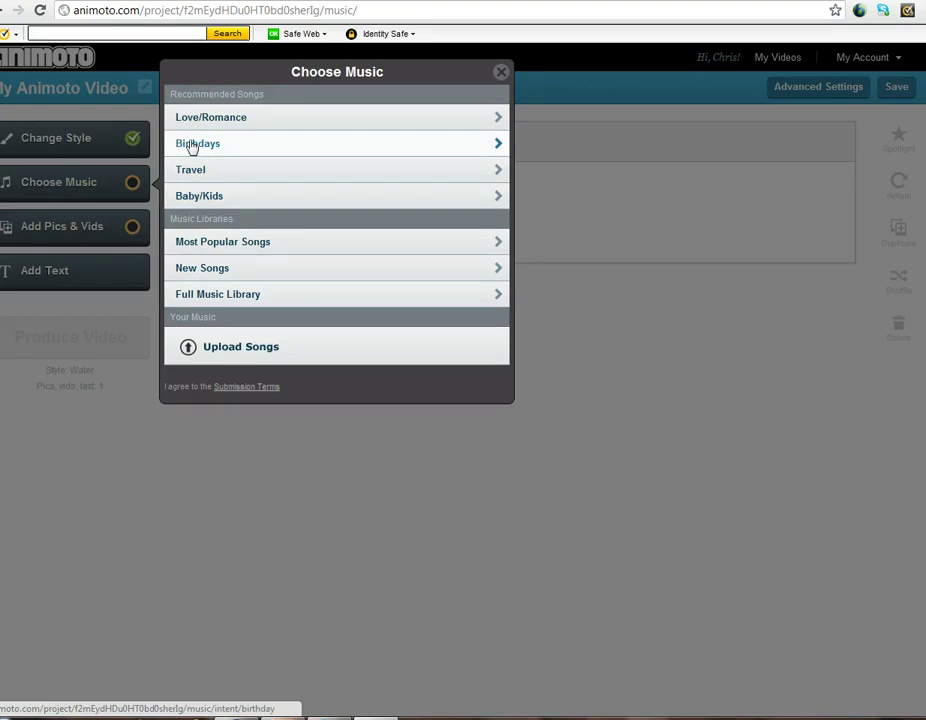
left_click(193, 147)
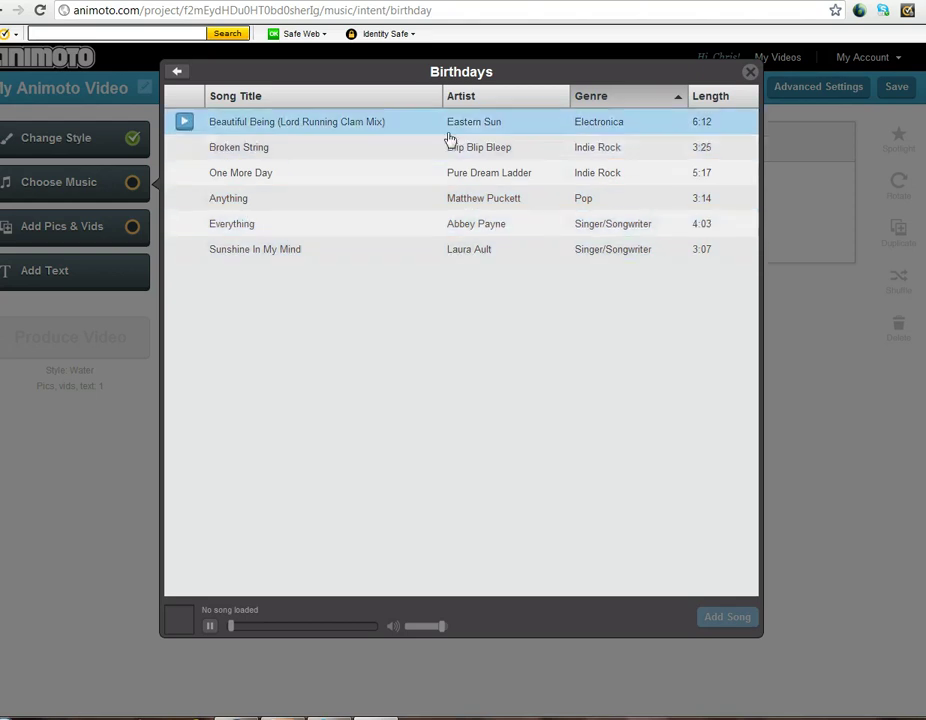
left_click(749, 72)
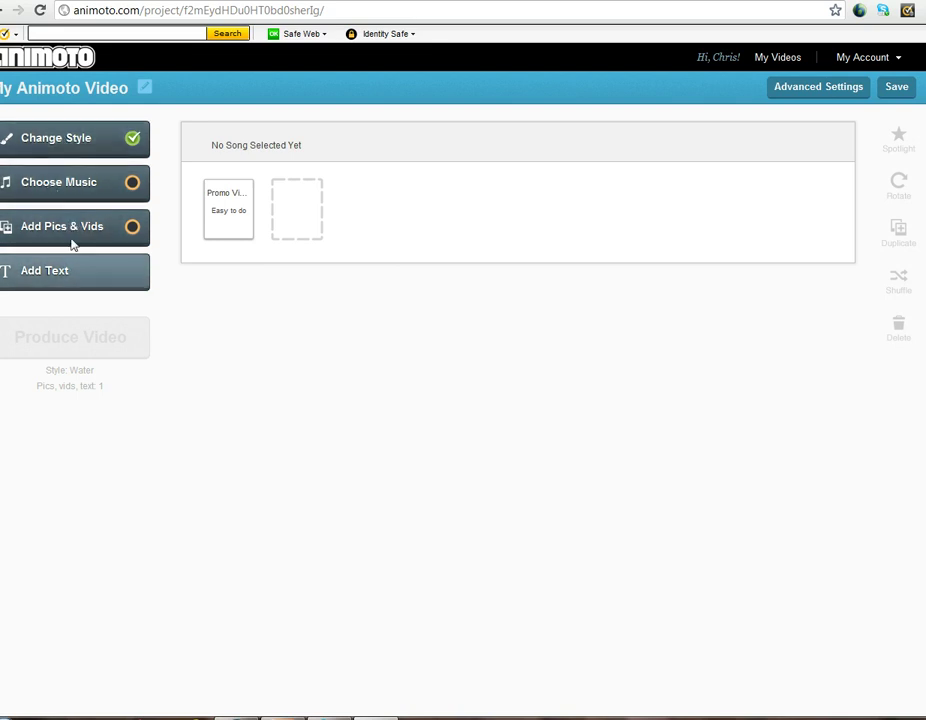
left_click(93, 144)
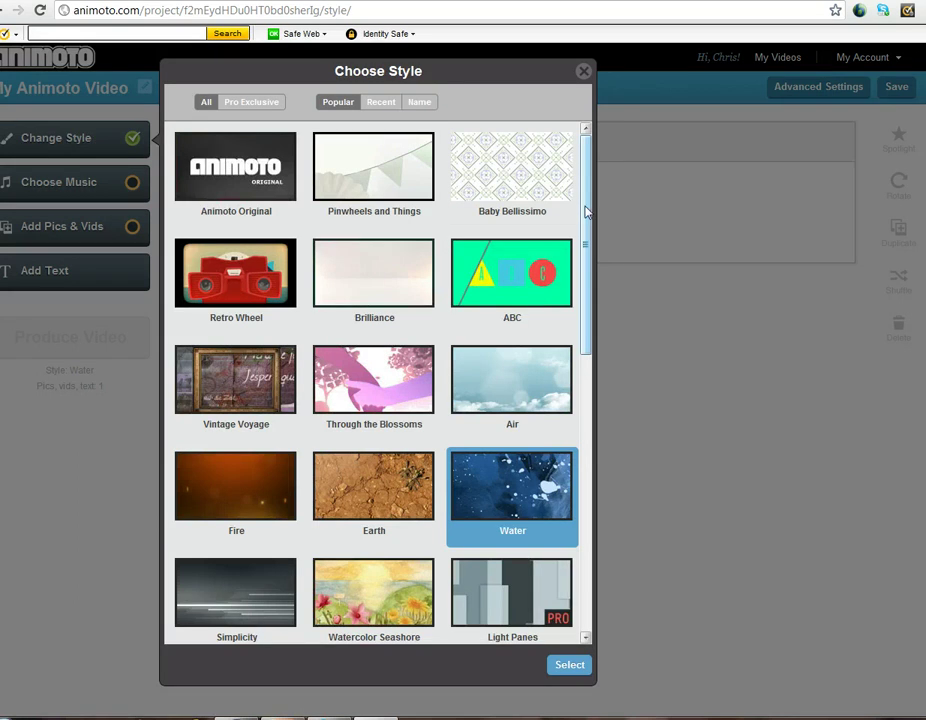
left_click_drag(591, 207, 591, 366)
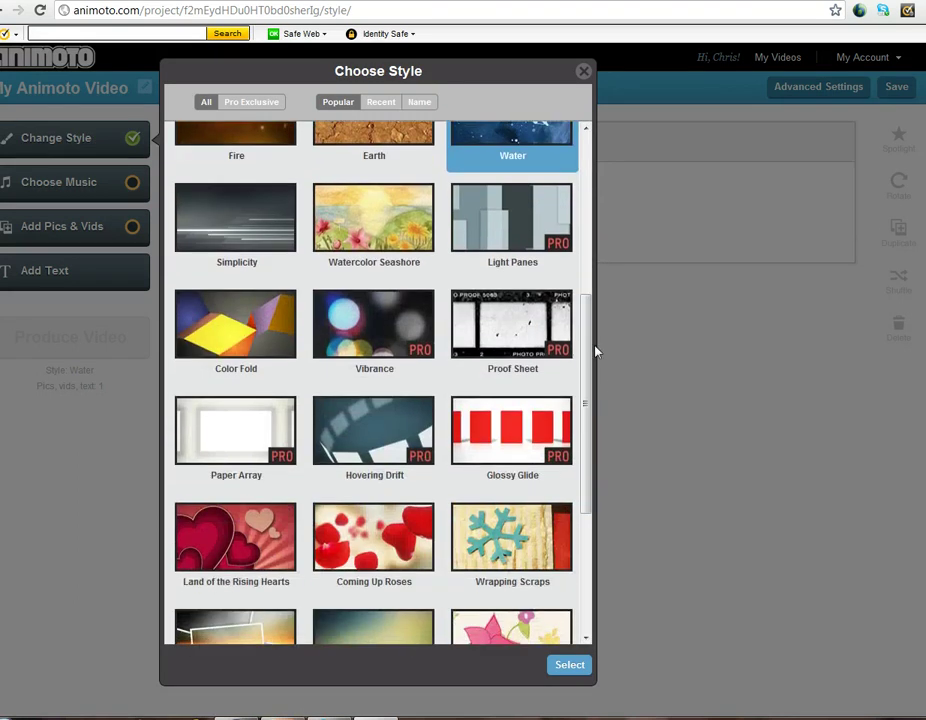
left_click(582, 73)
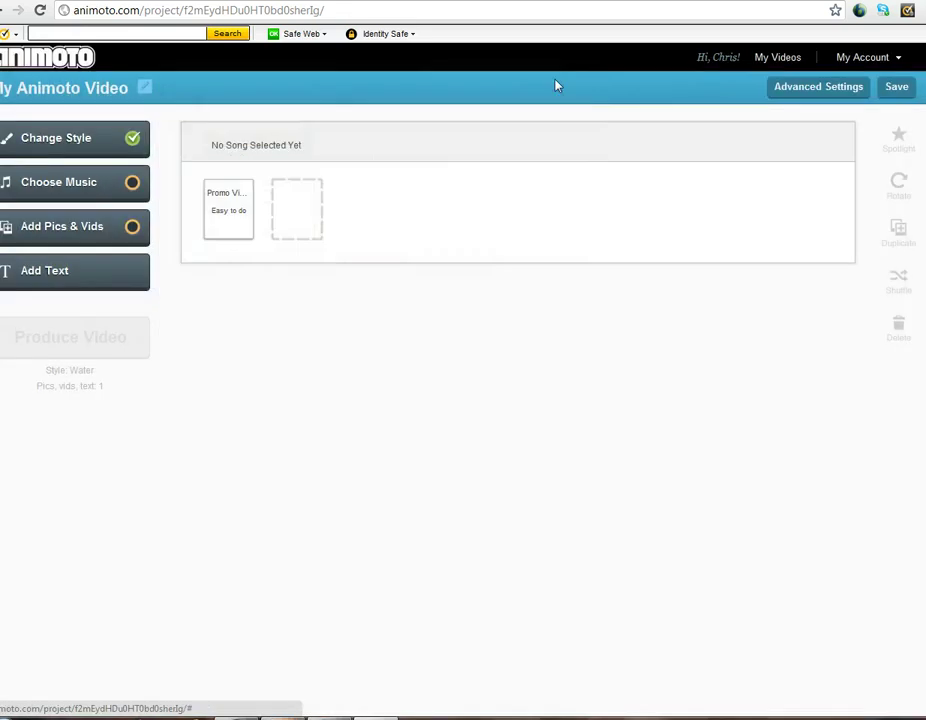